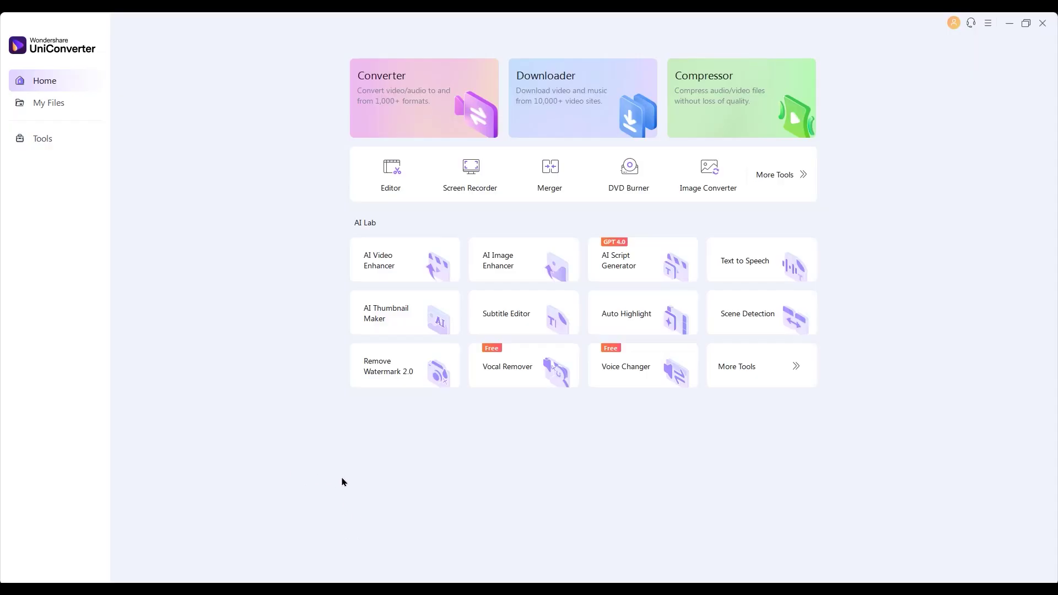
Step: Browse the More Tools catalogue, then go back Home and open the Compressor
{"action": "left_click", "coordinate": [783, 375]}
{"action": "scroll", "coordinate": [682, 422], "scroll_direction": "up", "scroll_amount": 3}
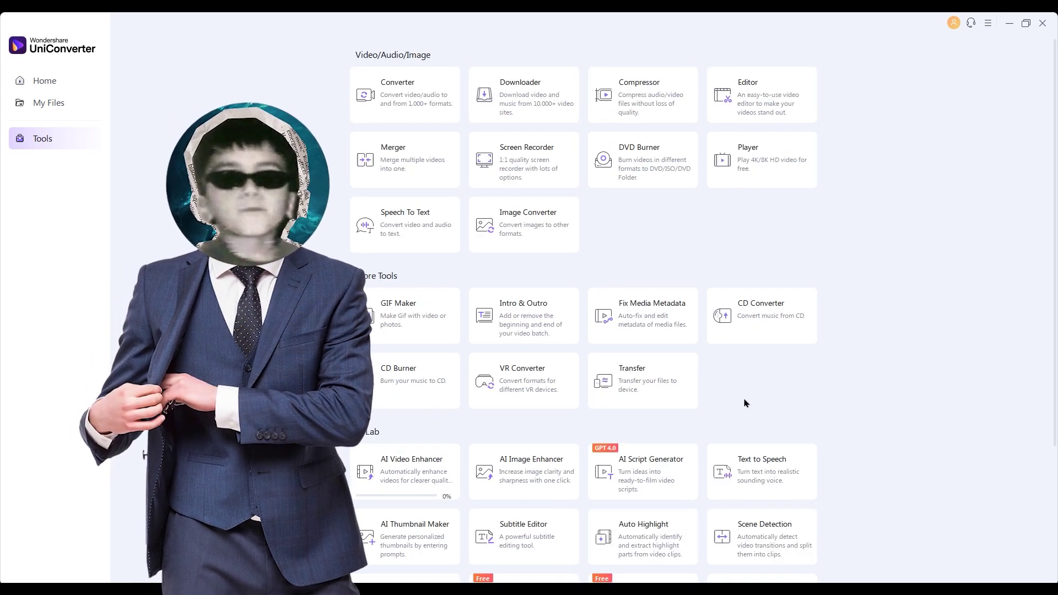
{"action": "left_click", "coordinate": [55, 83]}
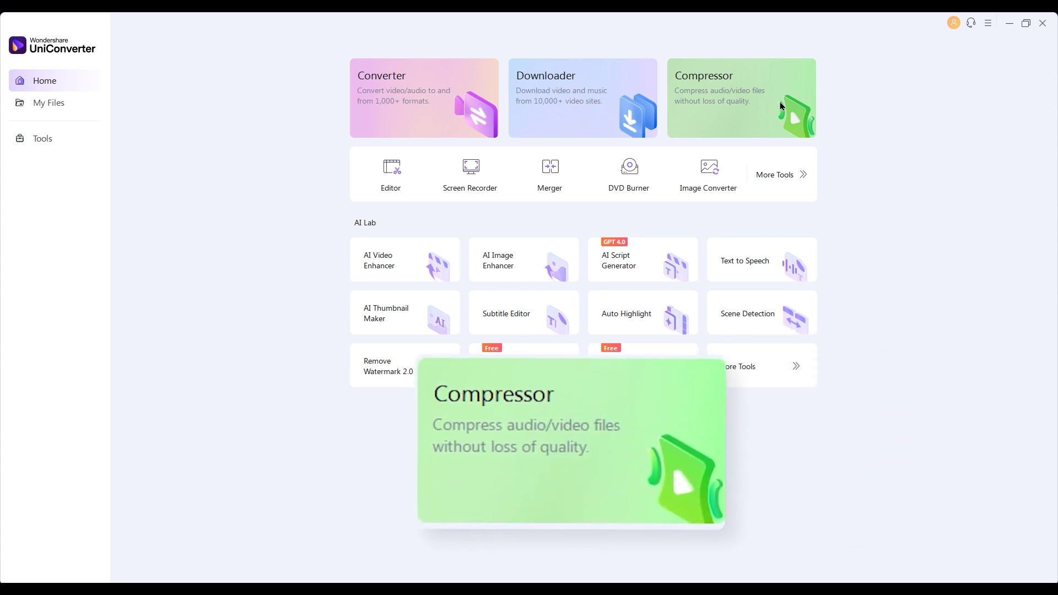
{"action": "left_click", "coordinate": [780, 105]}
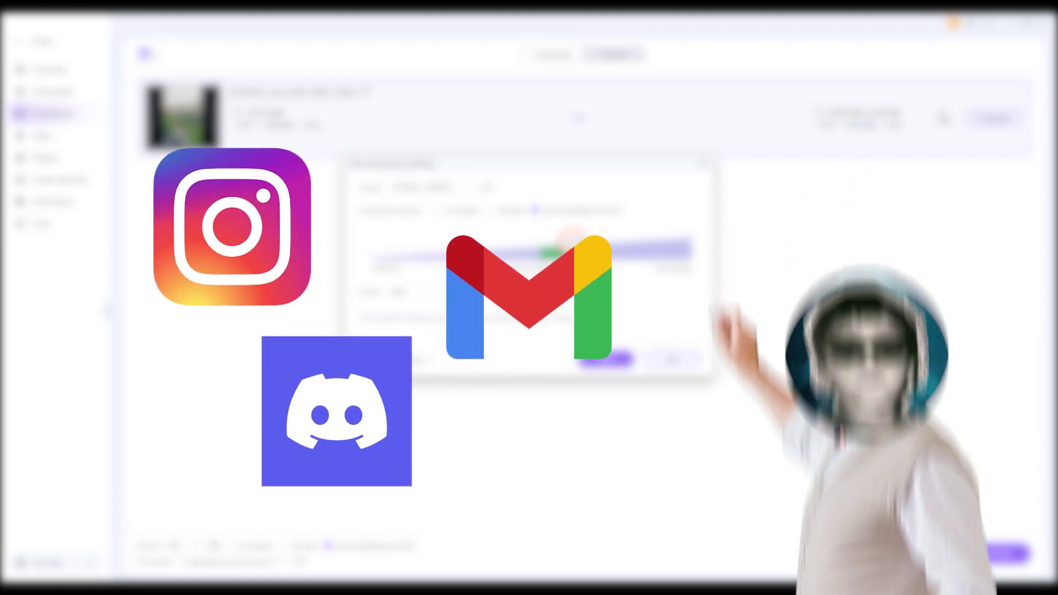
Step: Set compression quality to 72% (7.04–14.08 MB target) and confirm with OK
{"action": "left_click_drag", "start_coordinate": [552, 242], "coordinate": [860, 278]}
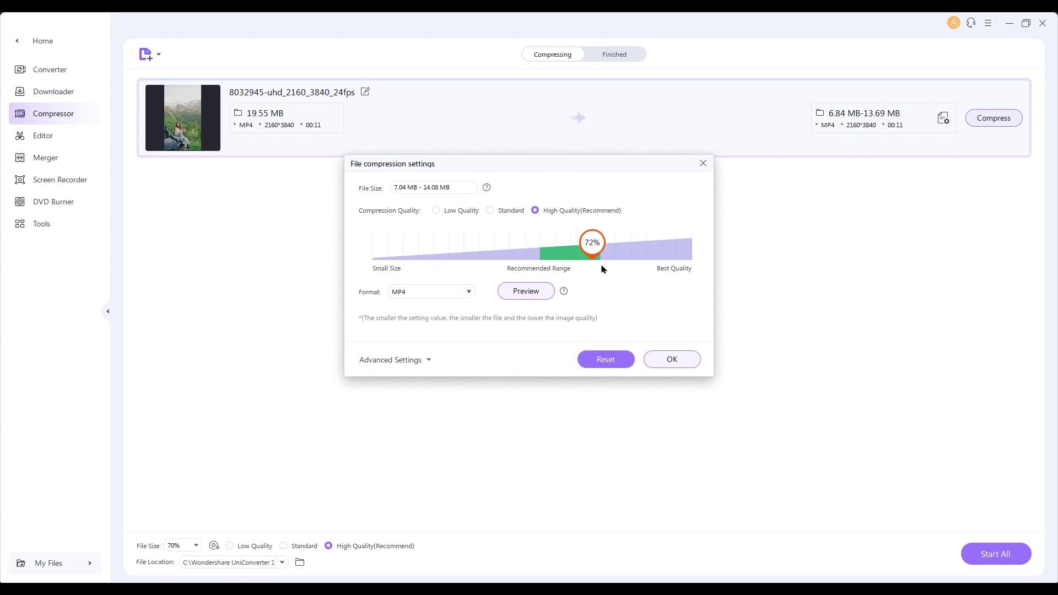
{"action": "left_click", "coordinate": [686, 360]}
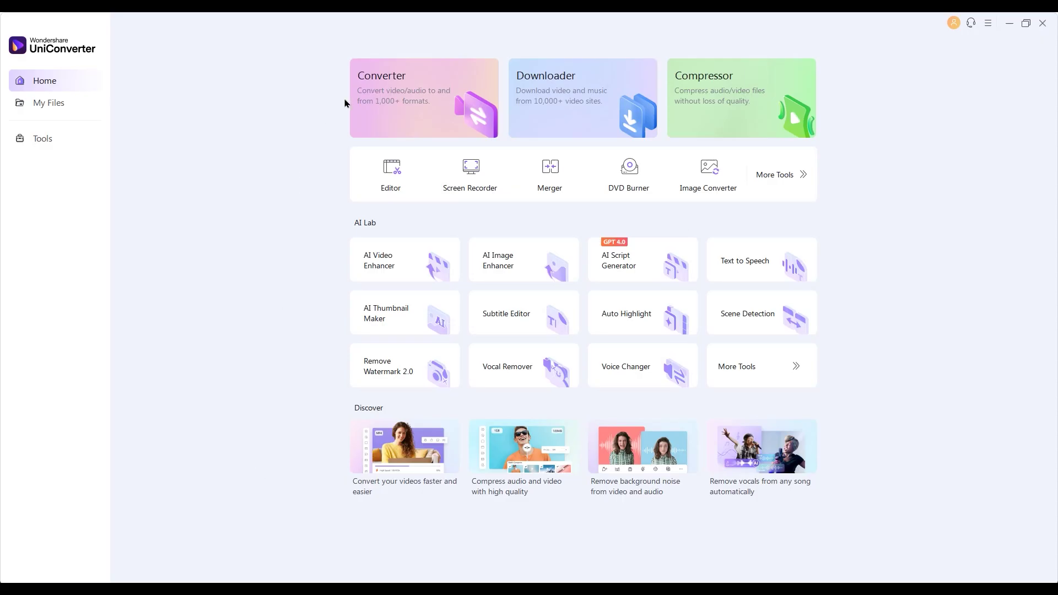
Step: Load MOV clip 20191007_13121 into the Converter and show its output format list
{"action": "left_click", "coordinate": [405, 116]}
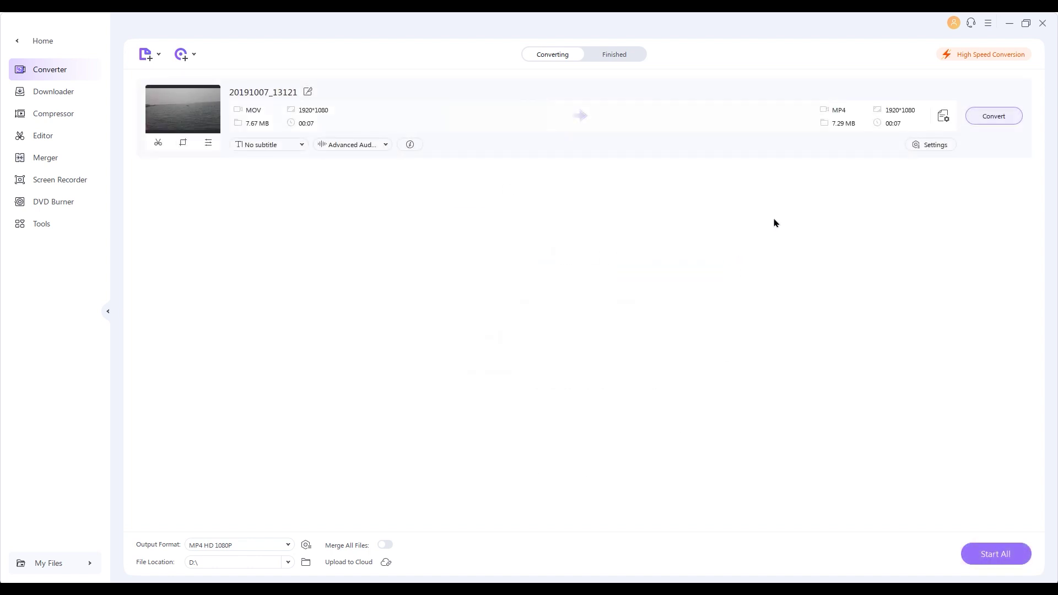
{"action": "left_click", "coordinate": [944, 115]}
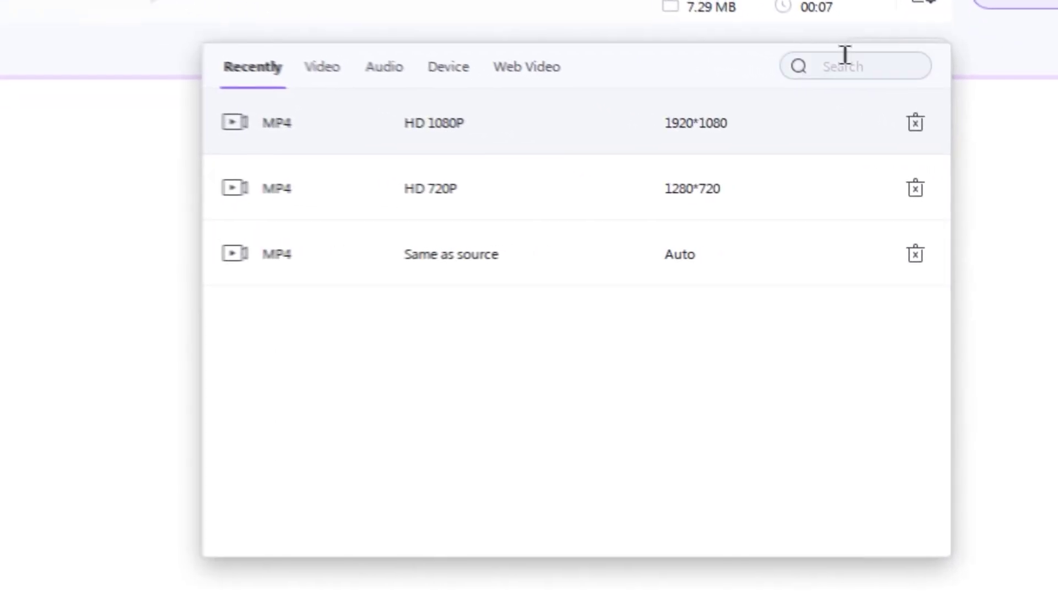
Step: Look over the Video and Audio presets, including WAV, then choose MP4 HD 1080P
{"action": "left_click", "coordinate": [304, 67]}
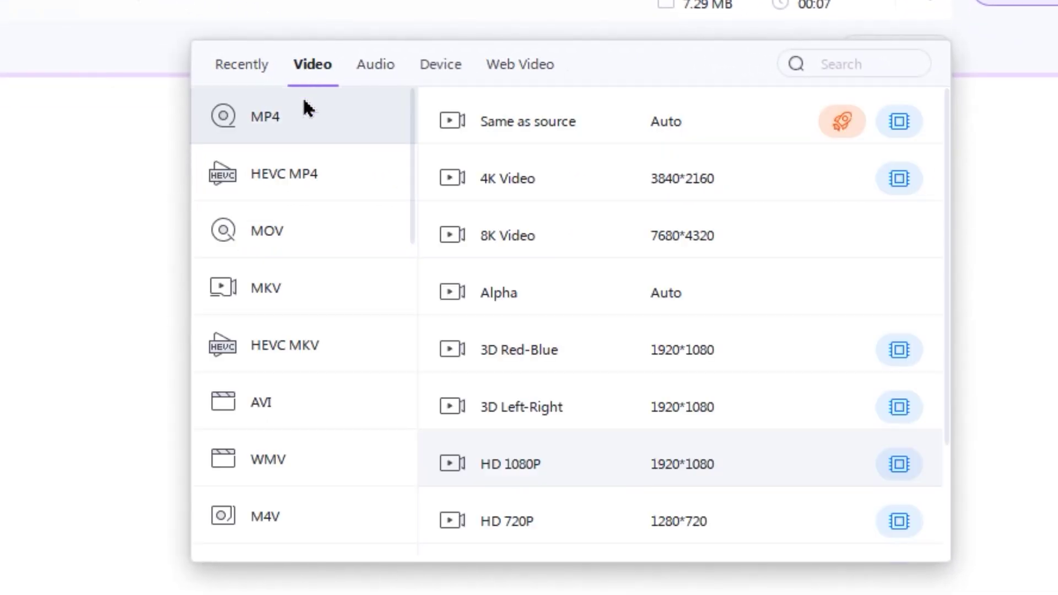
{"action": "left_click", "coordinate": [380, 66]}
{"action": "left_click", "coordinate": [323, 174]}
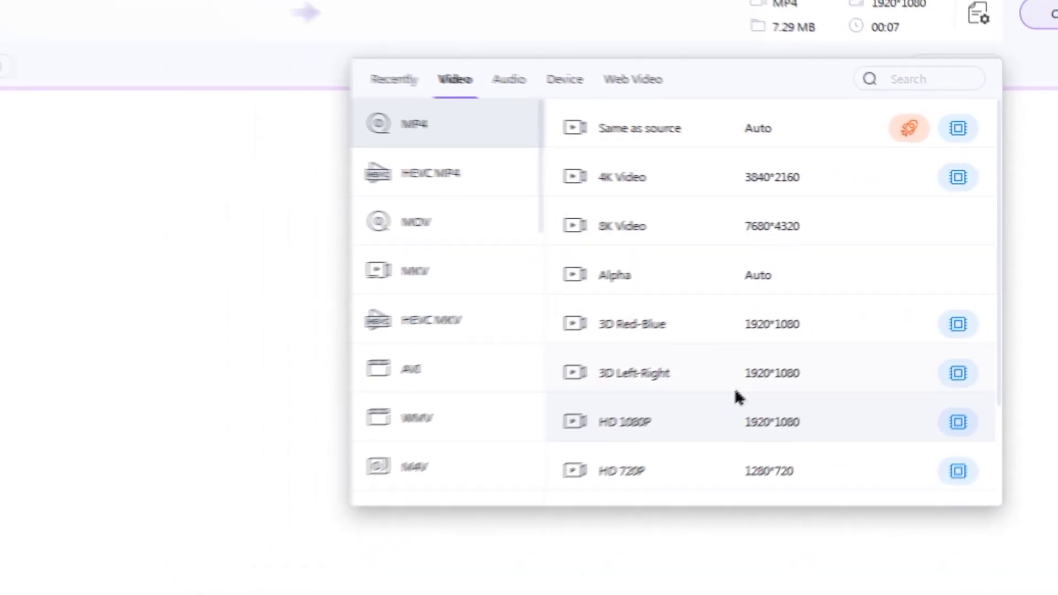
{"action": "left_click", "coordinate": [579, 485]}
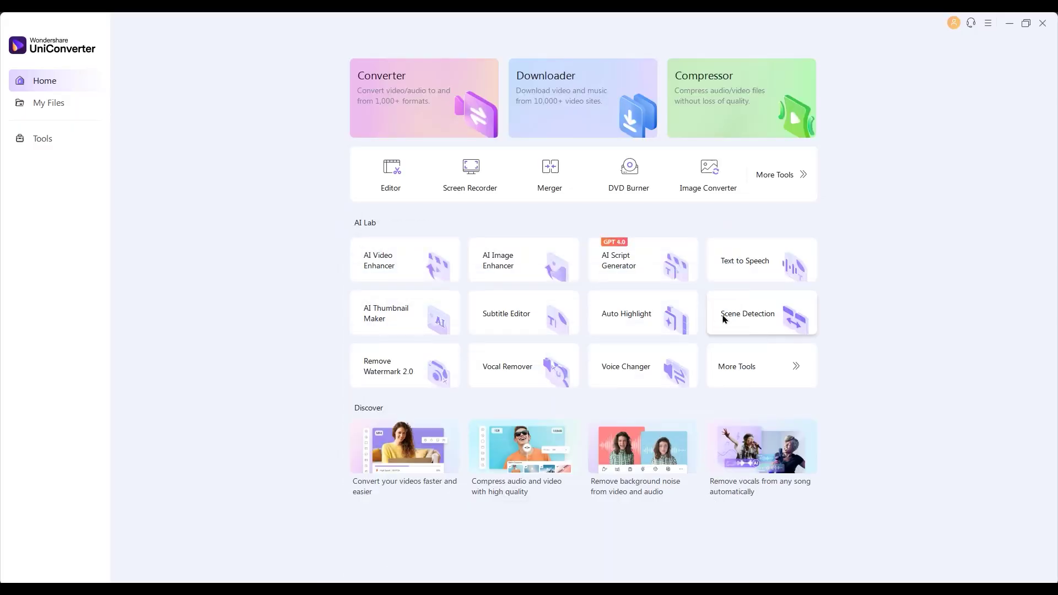
Step: Load the portrait clip into AI Video Enhancer and choose AI Upscaler at 2X (960×1708)
{"action": "left_click", "coordinate": [403, 262]}
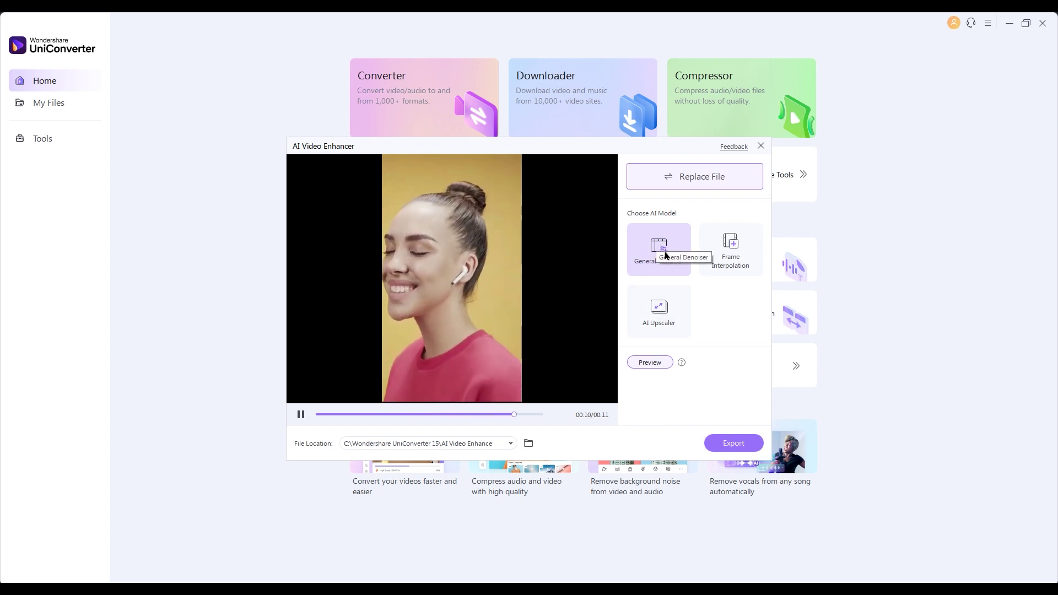
{"action": "left_click", "coordinate": [663, 310]}
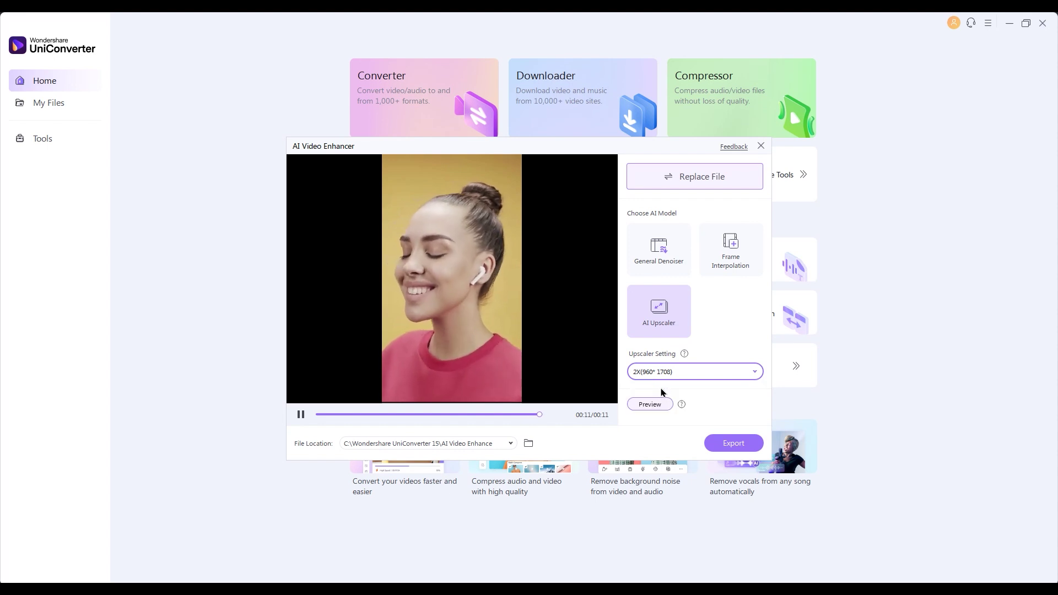
Step: Export the portrait clip upscaled 2X to 960×1708 from AI Video Enhancer
{"action": "left_click", "coordinate": [733, 444]}
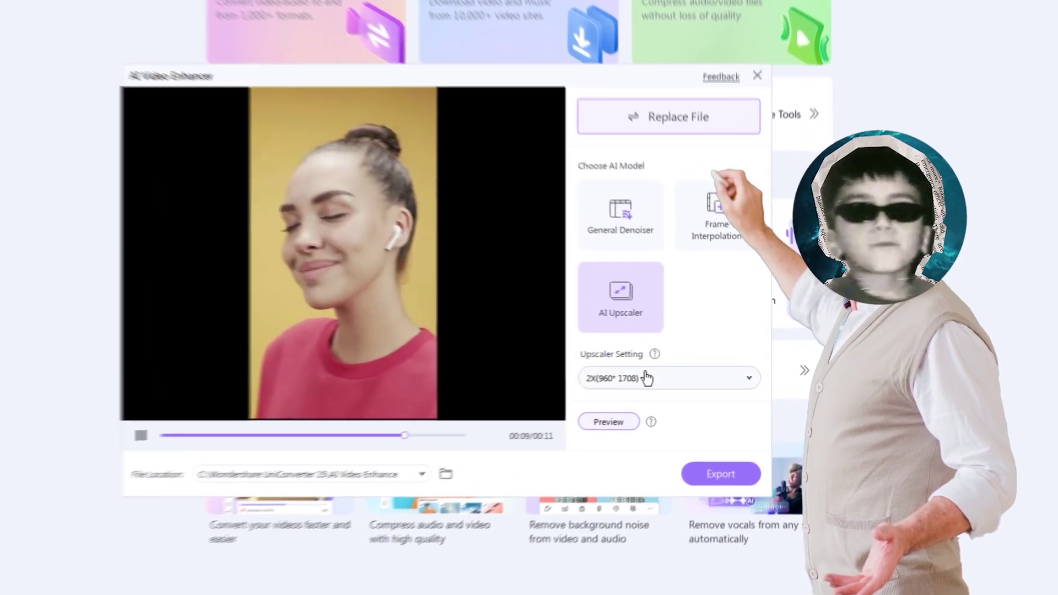
Step: Check the Upscaler Setting options and keep 2X (960×1708) instead of 4X
{"action": "left_click", "coordinate": [633, 380]}
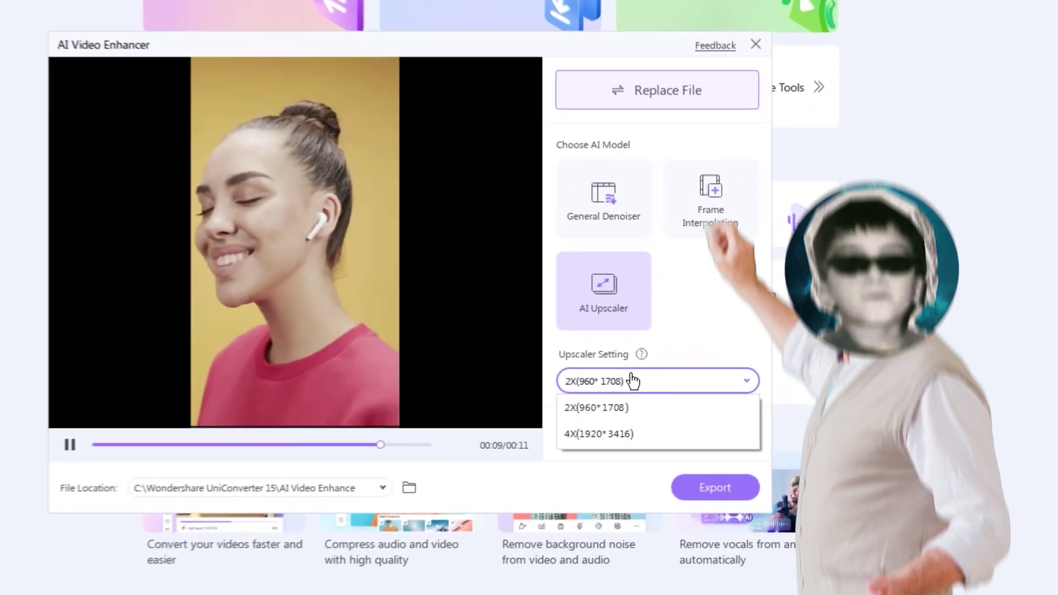
{"action": "left_click", "coordinate": [604, 406]}
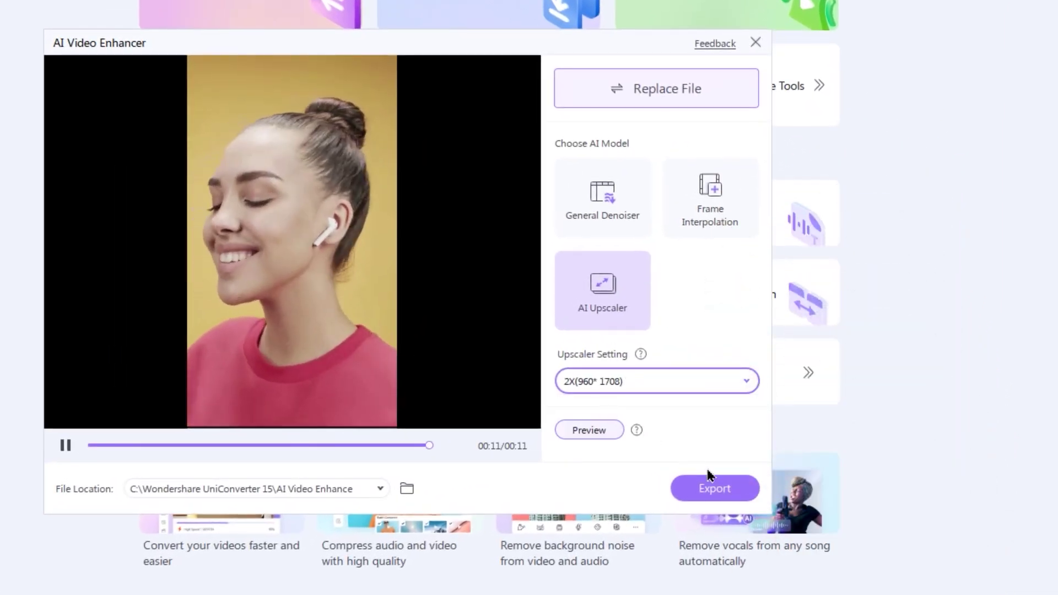